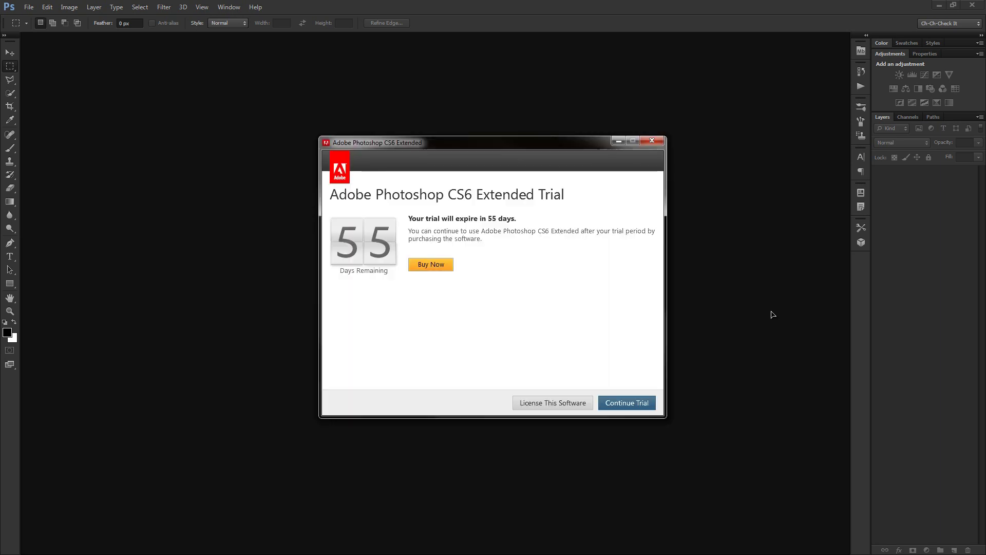
Step: Dismiss the trial notice, switch to the Move tool and bring up Filter > Oil Paint
{"action": "left_click", "coordinate": [636, 405]}
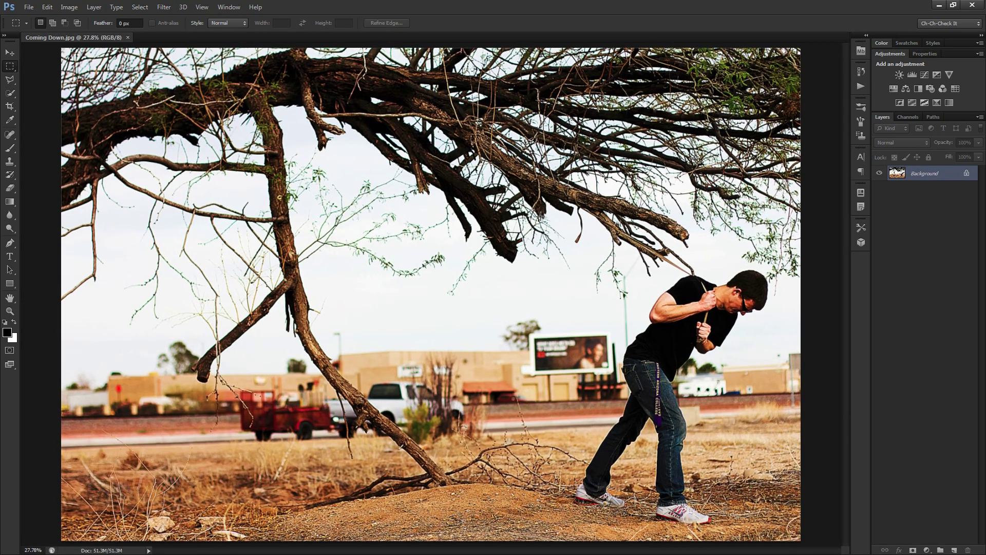
{"action": "key", "text": "v"}
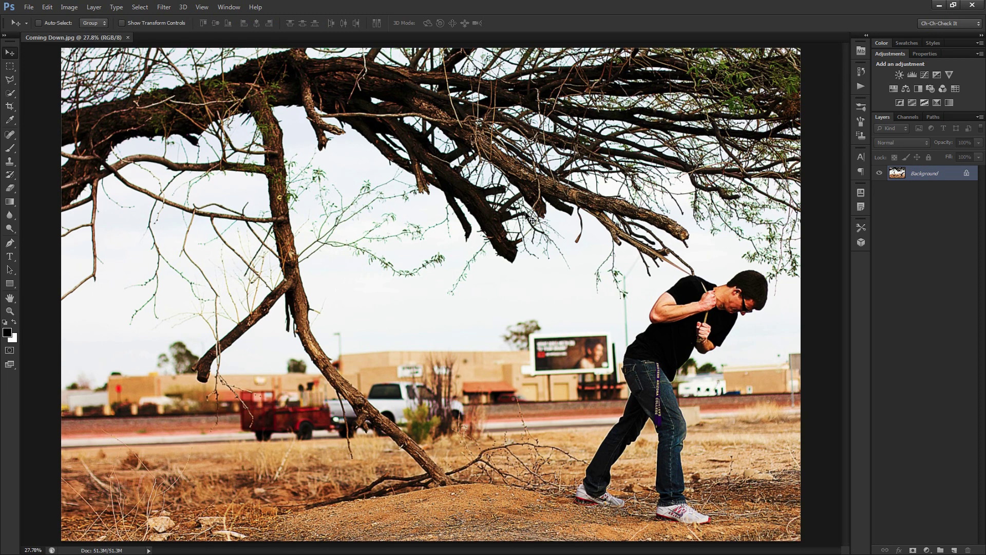
{"action": "left_click", "coordinate": [164, 8]}
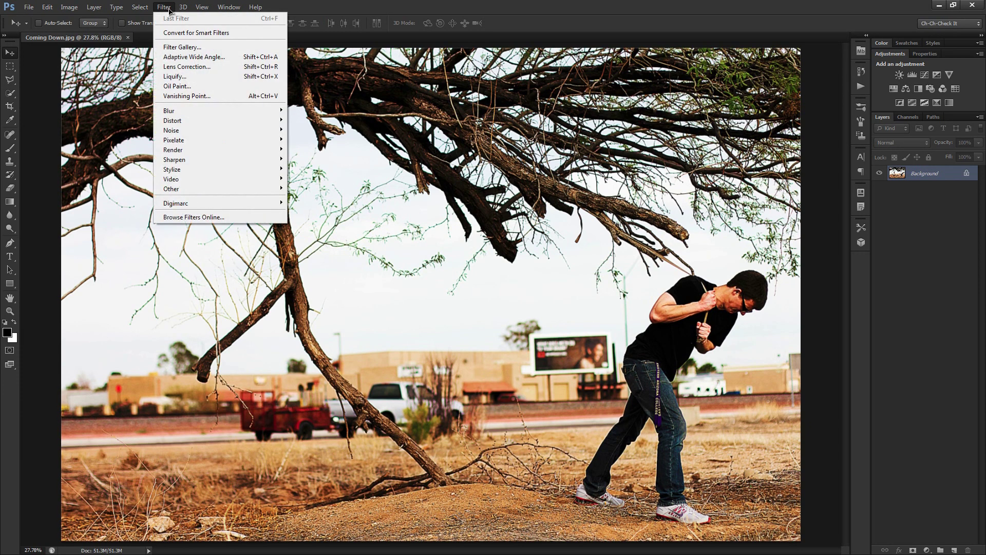
{"action": "left_click", "coordinate": [236, 89]}
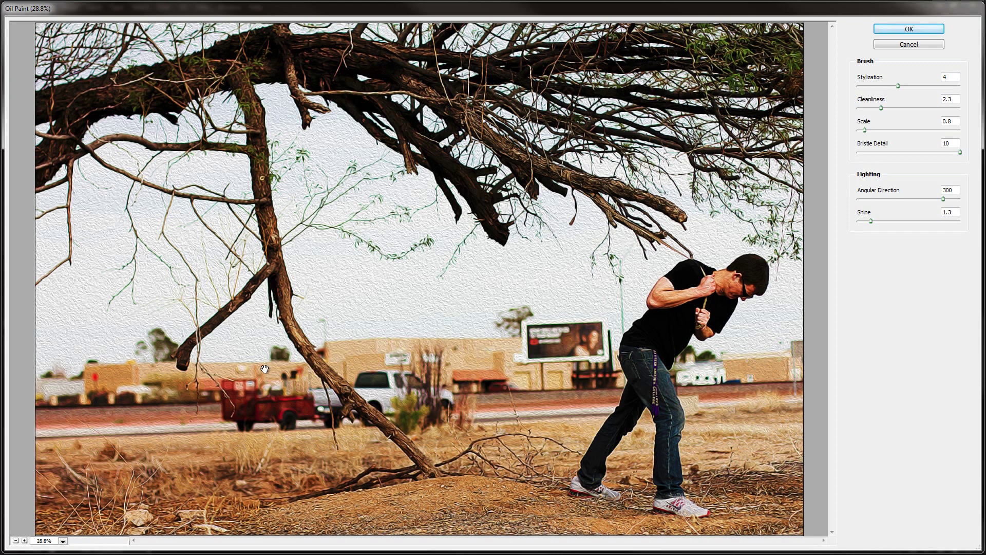
Step: Zoom the Oil Paint preview to 66.7% and pan it onto the tree branches
{"action": "left_click", "coordinate": [63, 541]}
{"action": "left_click", "coordinate": [69, 379]}
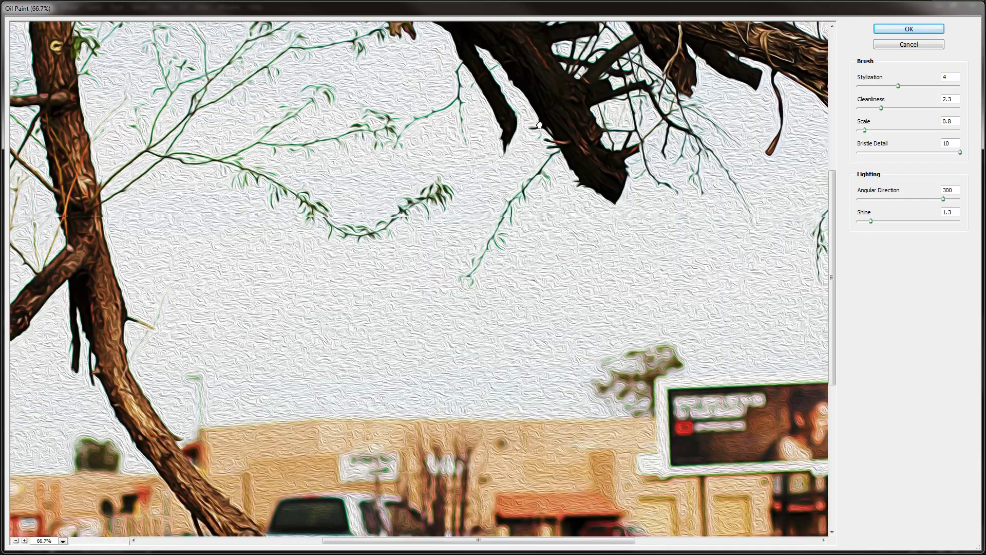
{"action": "left_click_drag", "start_coordinate": [539, 125], "coordinate": [519, 267]}
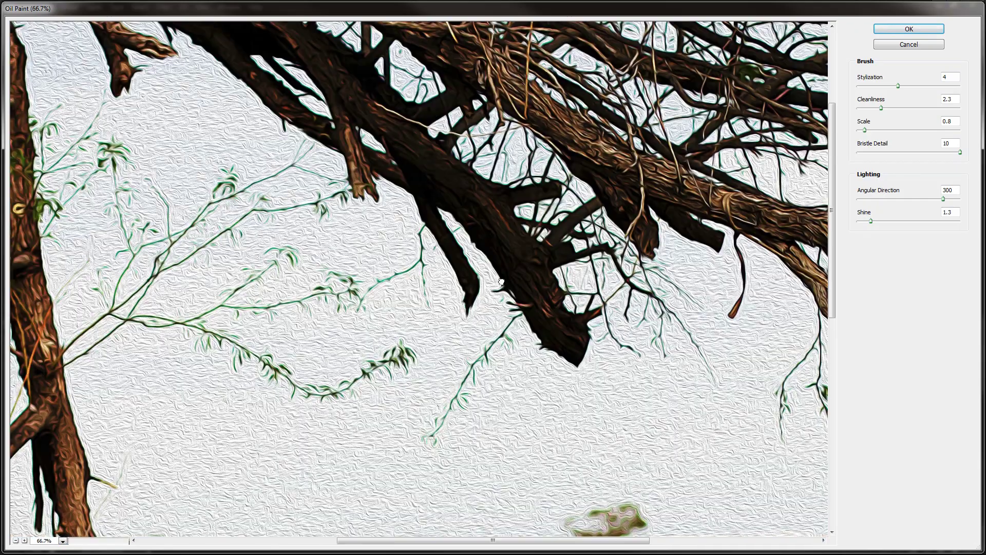
{"action": "left_click_drag", "start_coordinate": [532, 178], "coordinate": [515, 316]}
{"action": "mouse_move", "coordinate": [753, 320]}
{"action": "left_mouse_down"}
{"action": "mouse_move", "coordinate": [538, 300]}
{"action": "mouse_move", "coordinate": [496, 308]}
{"action": "left_mouse_up"}
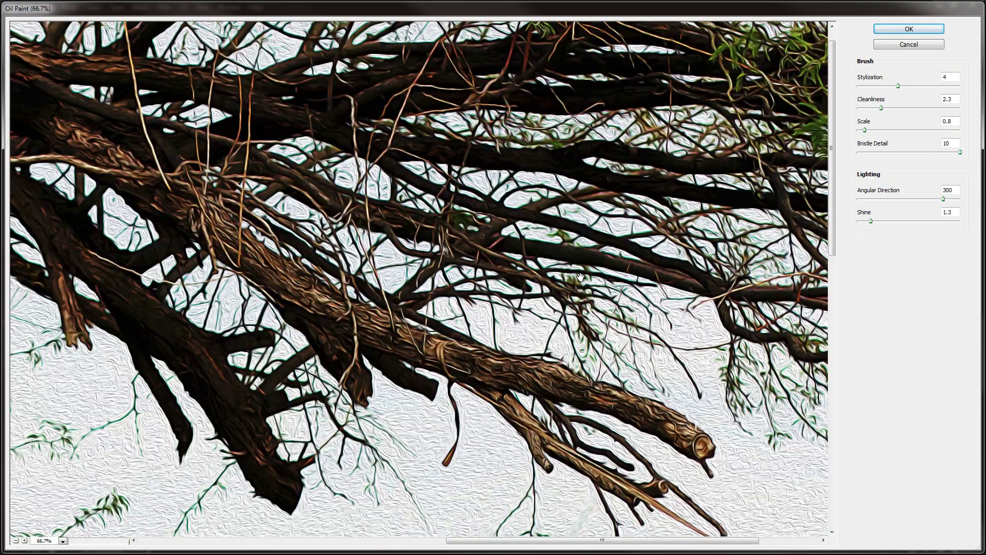
{"action": "left_click_drag", "start_coordinate": [560, 272], "coordinate": [559, 280]}
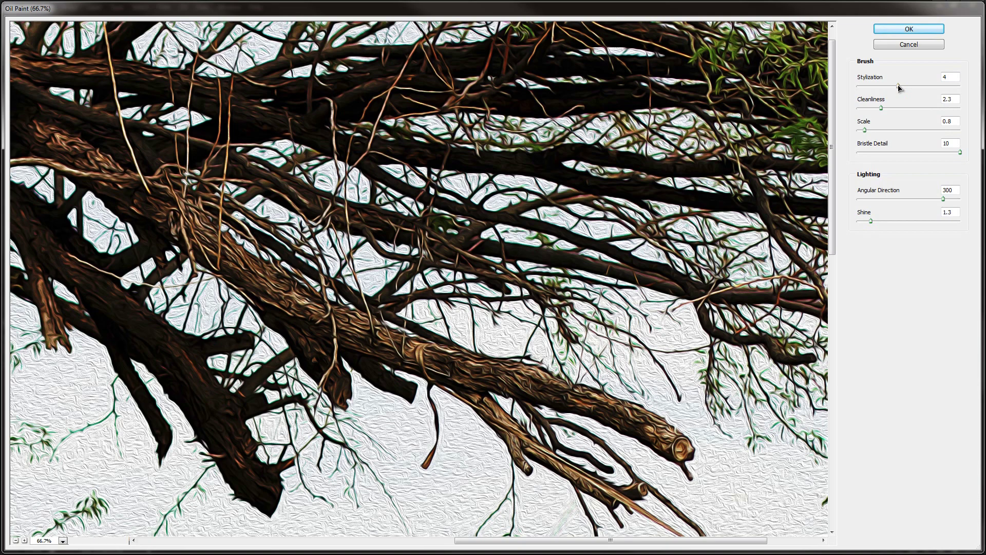
Step: Drop Stylization to 0.1 to compare, then raise it to 6.44
{"action": "left_click_drag", "start_coordinate": [899, 87], "coordinate": [832, 88]}
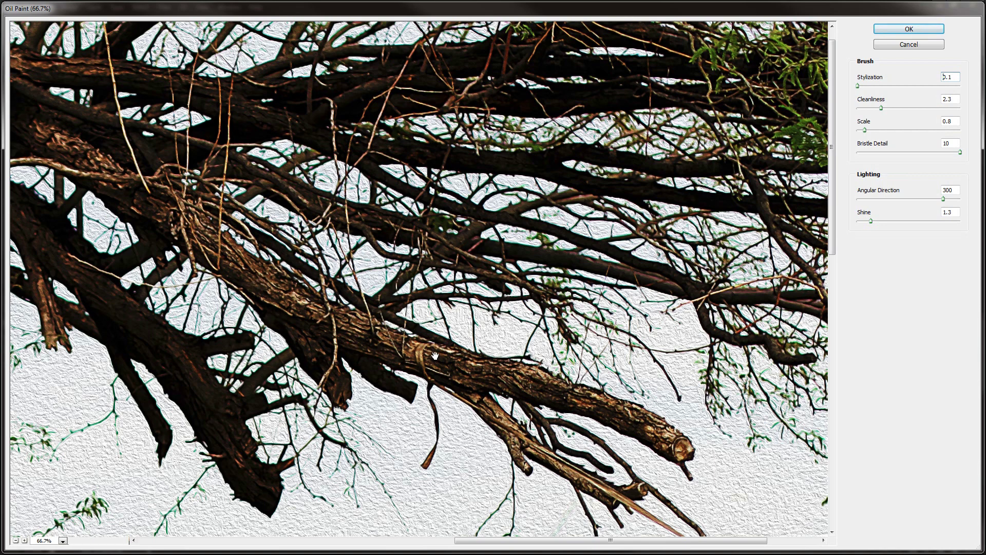
{"action": "left_click_drag", "start_coordinate": [858, 85], "coordinate": [914, 88]}
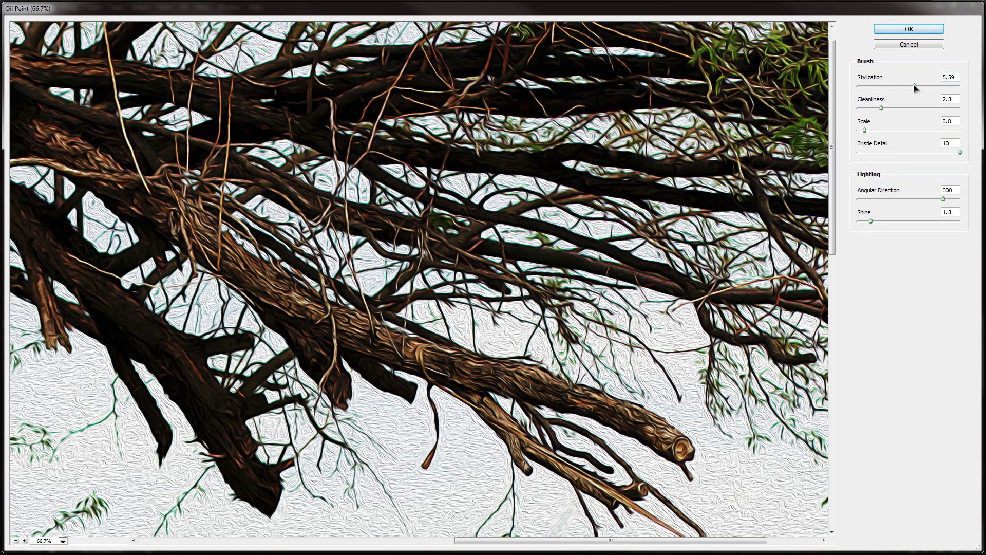
{"action": "mouse_move", "coordinate": [918, 88]}
{"action": "left_mouse_down"}
{"action": "mouse_move", "coordinate": [949, 86]}
{"action": "mouse_move", "coordinate": [914, 87]}
{"action": "mouse_move", "coordinate": [923, 88]}
{"action": "left_mouse_up"}
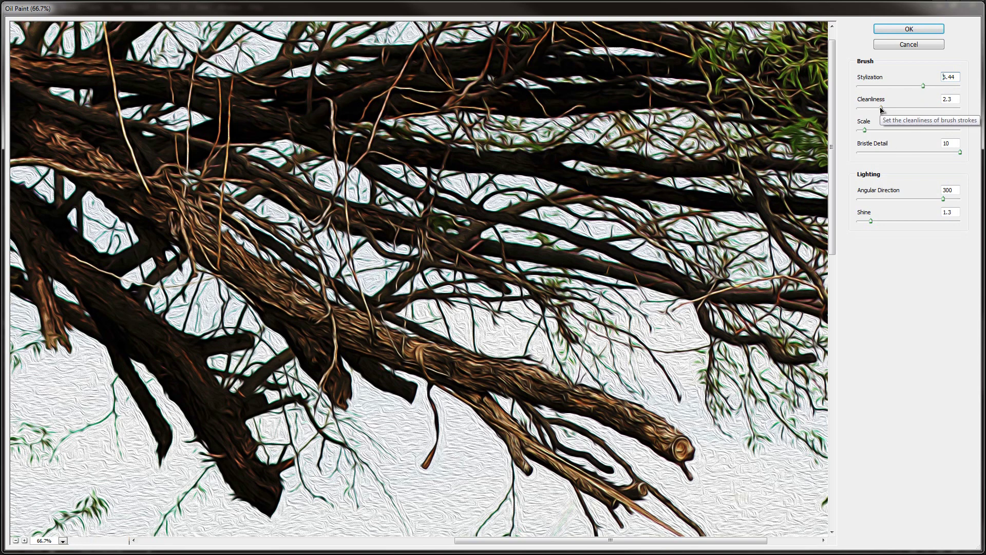
Step: Try Cleanliness at 0 and 10, view the branches at 100%, then set Cleanliness to 4.7
{"action": "left_click_drag", "start_coordinate": [881, 109], "coordinate": [855, 107]}
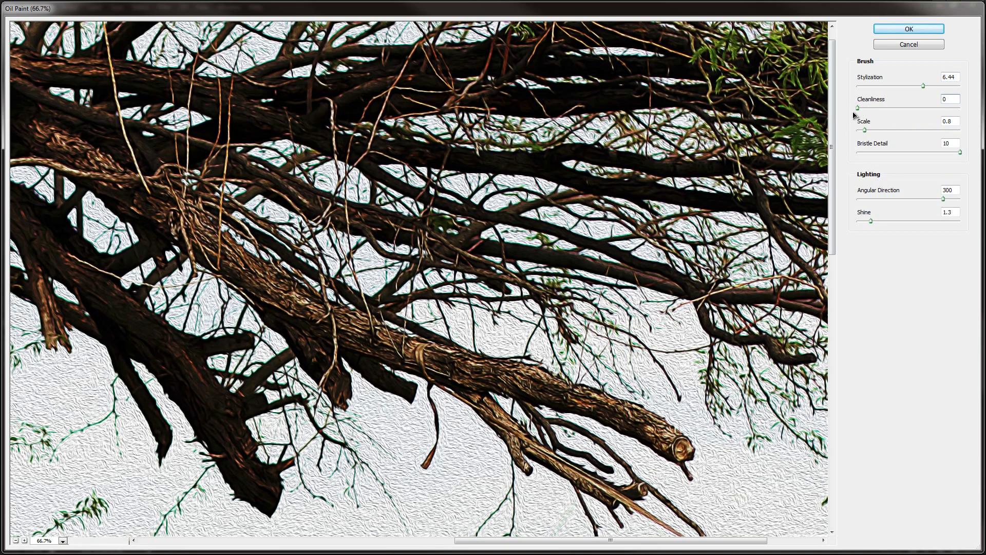
{"action": "left_click_drag", "start_coordinate": [861, 112], "coordinate": [960, 109]}
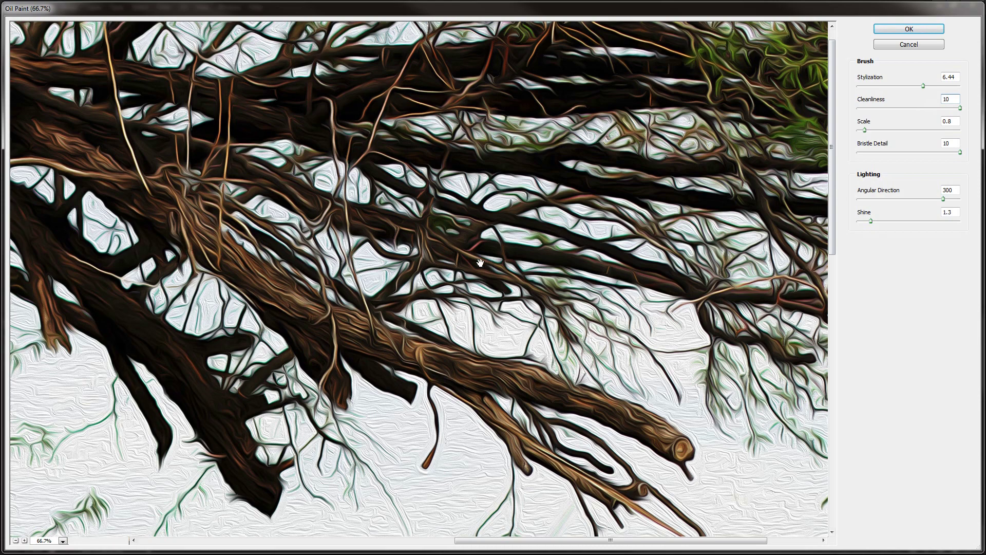
{"action": "left_click", "coordinate": [24, 540]}
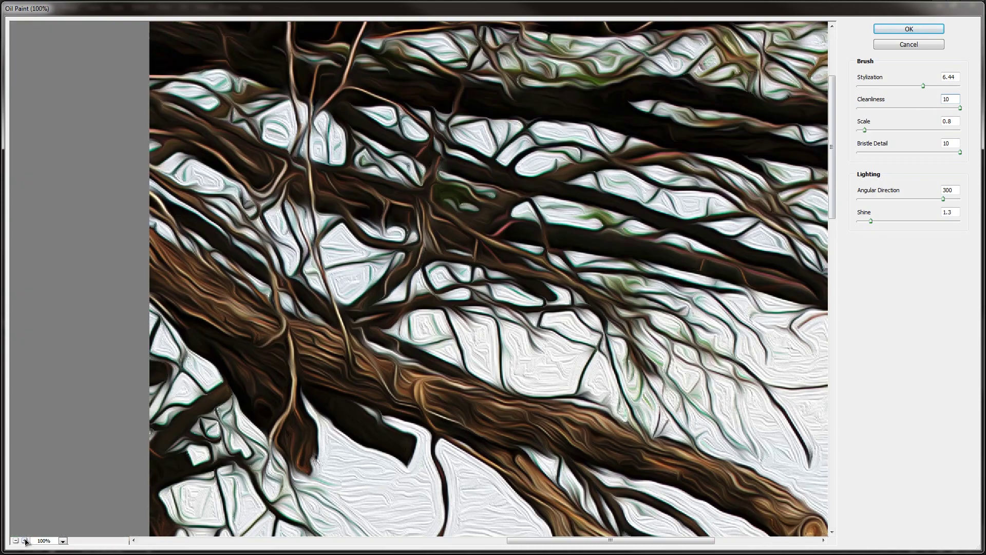
{"action": "left_click_drag", "start_coordinate": [442, 381], "coordinate": [444, 297]}
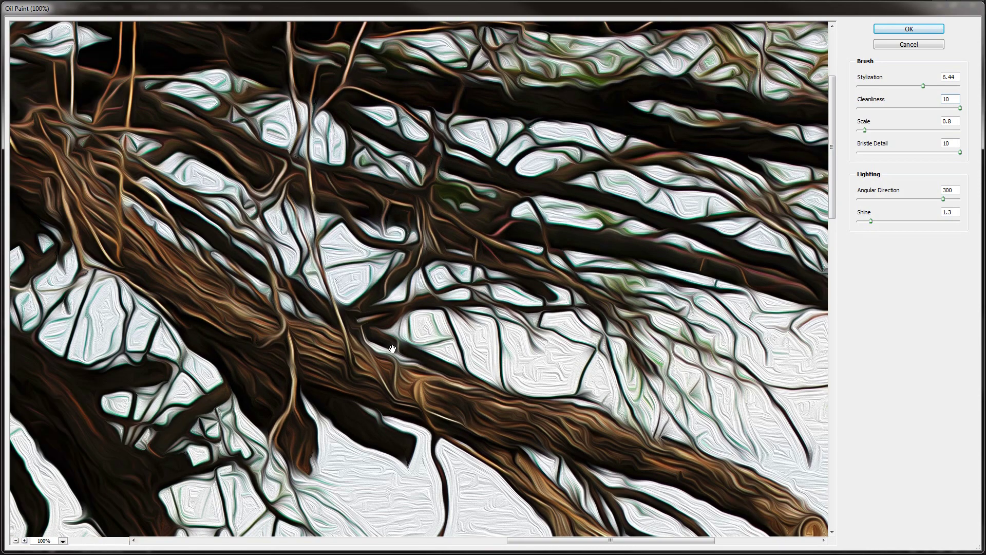
{"action": "left_click_drag", "start_coordinate": [396, 352], "coordinate": [443, 346]}
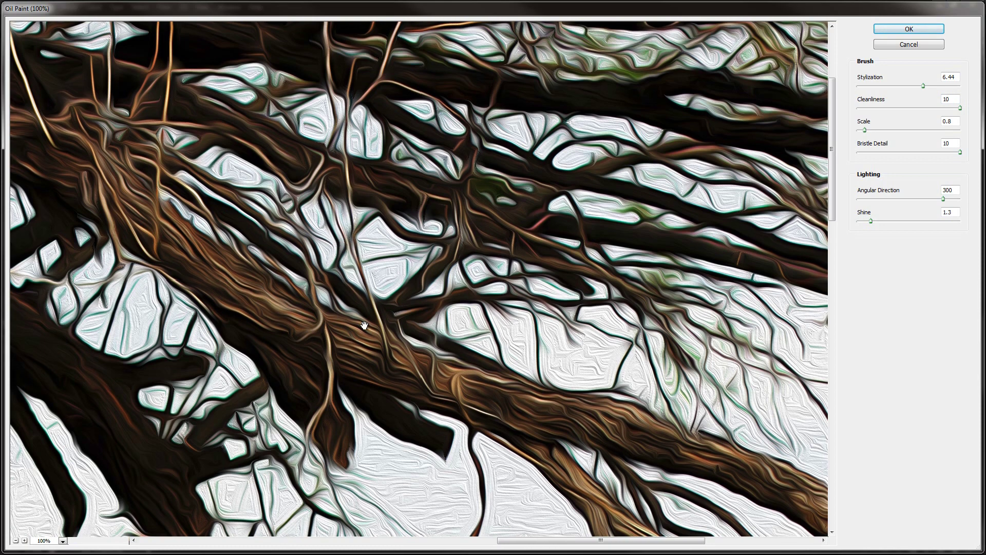
{"action": "left_click_drag", "start_coordinate": [617, 358], "coordinate": [603, 332]}
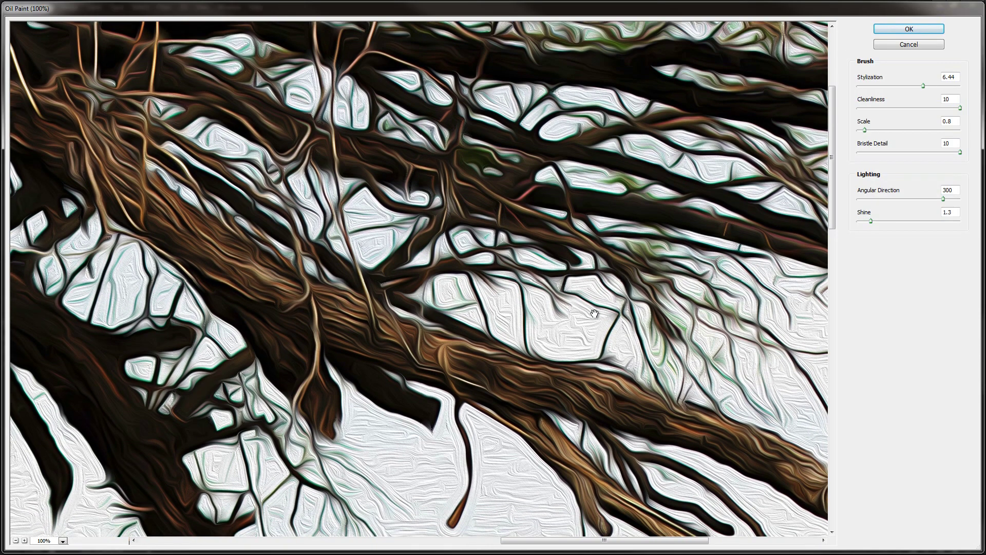
{"action": "left_click", "coordinate": [486, 287]}
{"action": "left_click", "coordinate": [486, 291]}
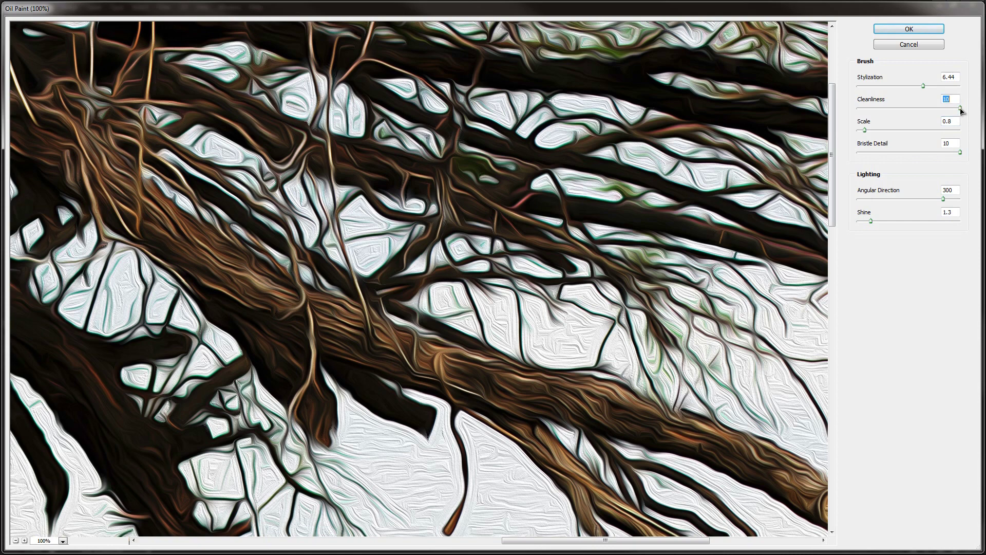
{"action": "left_click_drag", "start_coordinate": [960, 109], "coordinate": [905, 109]}
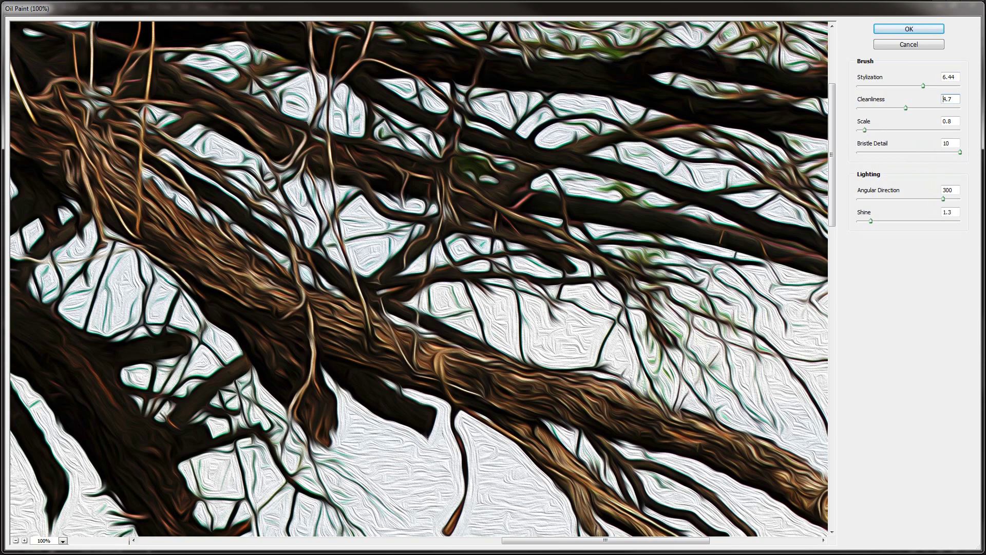
Step: Zoom the preview out to 33.3% and set the brush Scale to 0.79
{"action": "left_click", "coordinate": [16, 541]}
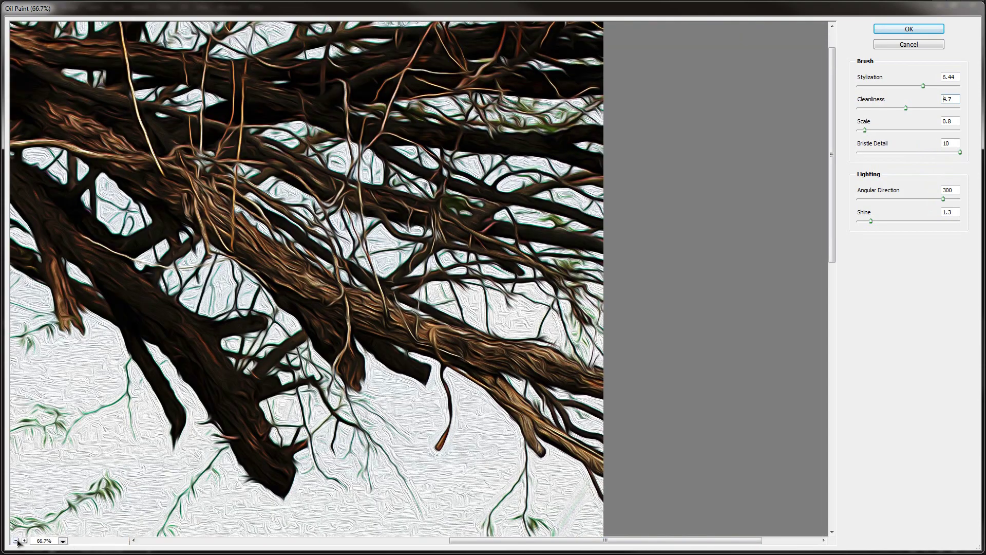
{"action": "left_click", "coordinate": [16, 540]}
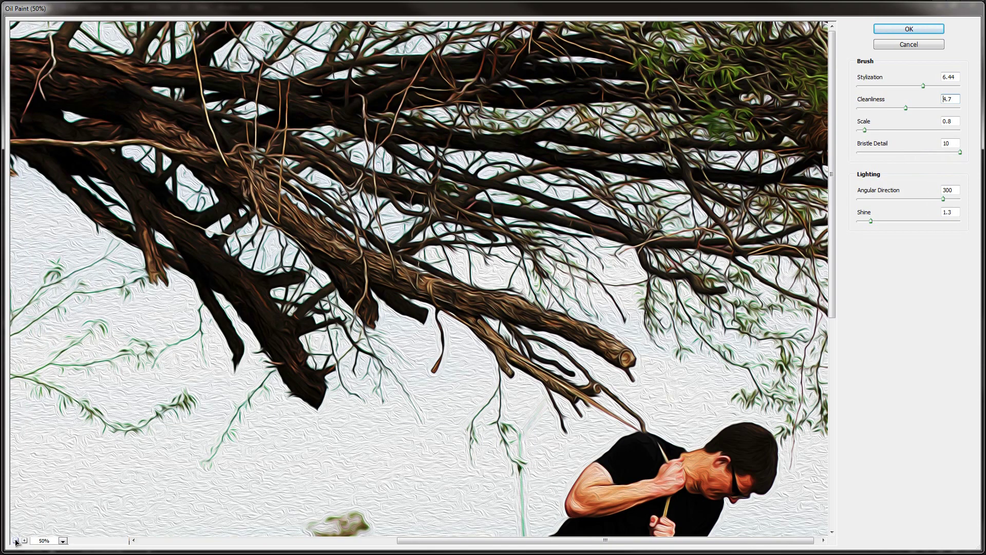
{"action": "left_click", "coordinate": [16, 540]}
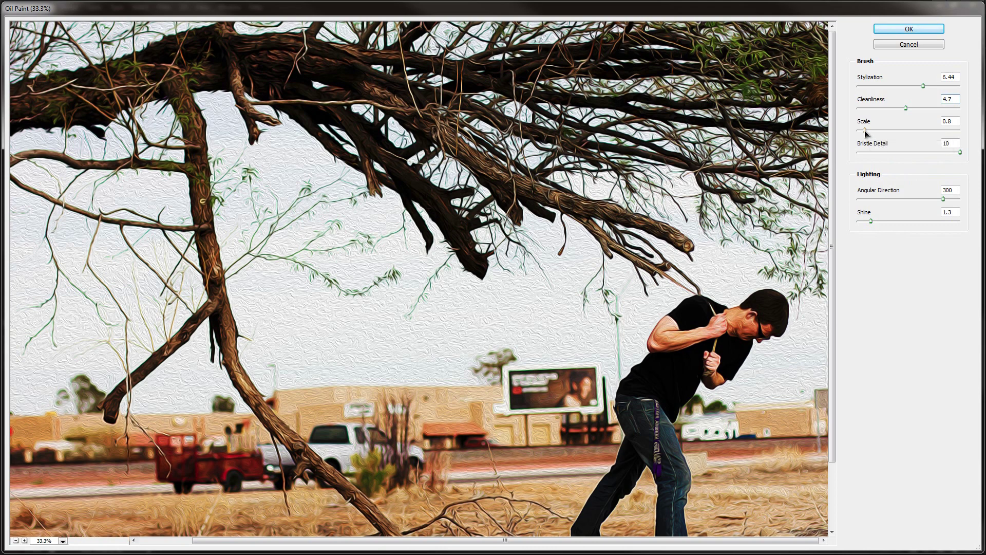
{"action": "mouse_move", "coordinate": [866, 133]}
{"action": "left_mouse_down"}
{"action": "mouse_move", "coordinate": [856, 133]}
{"action": "mouse_move", "coordinate": [960, 141]}
{"action": "mouse_move", "coordinate": [865, 129]}
{"action": "left_mouse_up"}
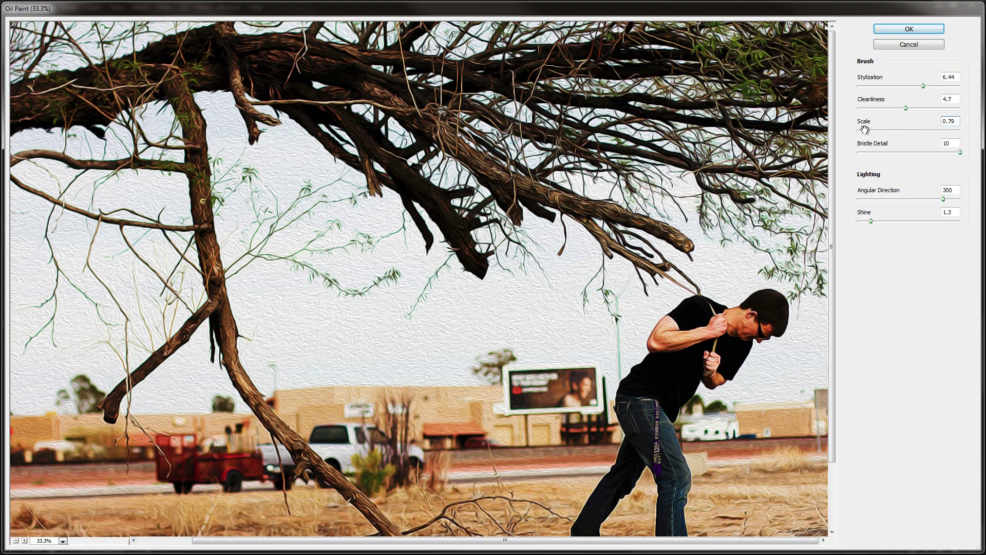
{"action": "left_click_drag", "start_coordinate": [648, 276], "coordinate": [648, 265]}
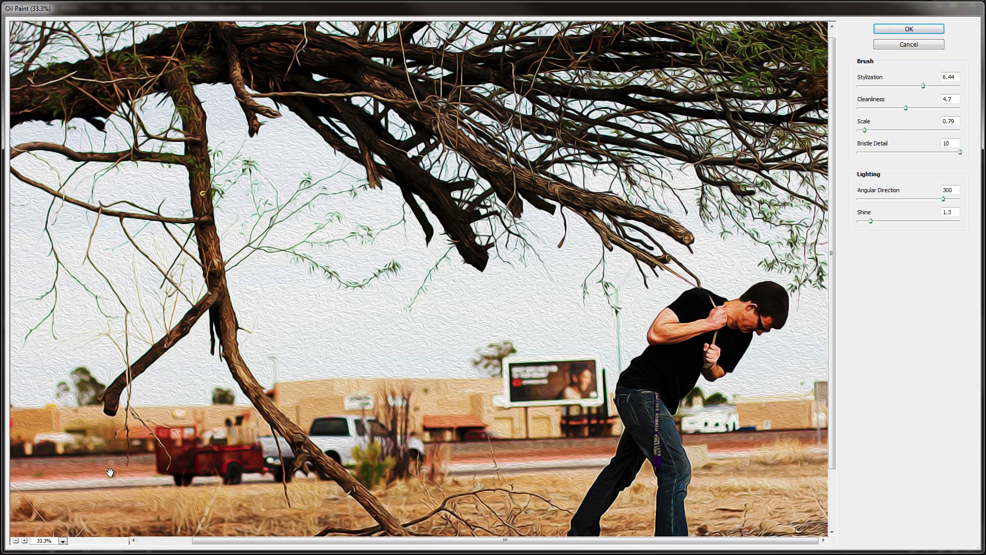
Step: View the branches at 100% in the preview and lower Bristle Detail to 4.4
{"action": "left_click", "coordinate": [24, 540]}
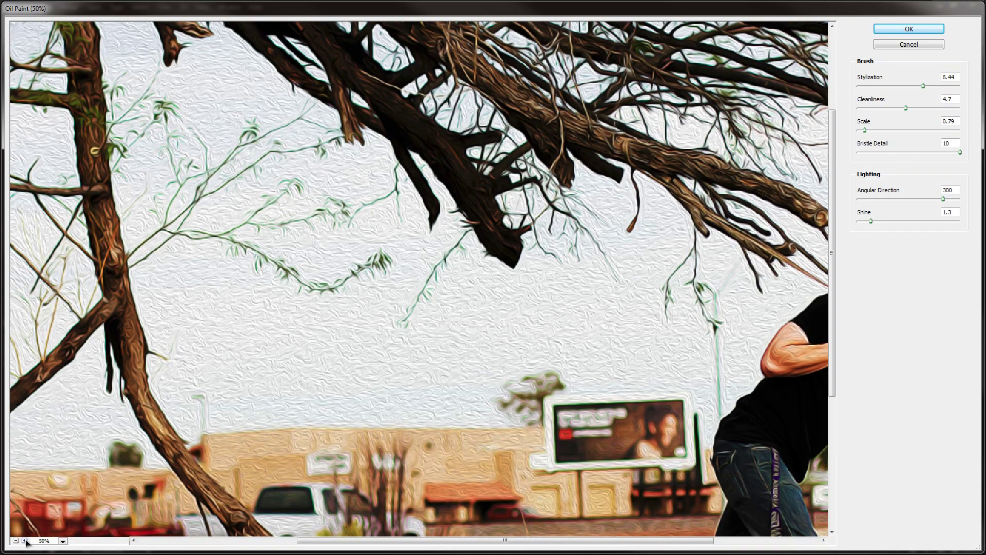
{"action": "left_click", "coordinate": [24, 540]}
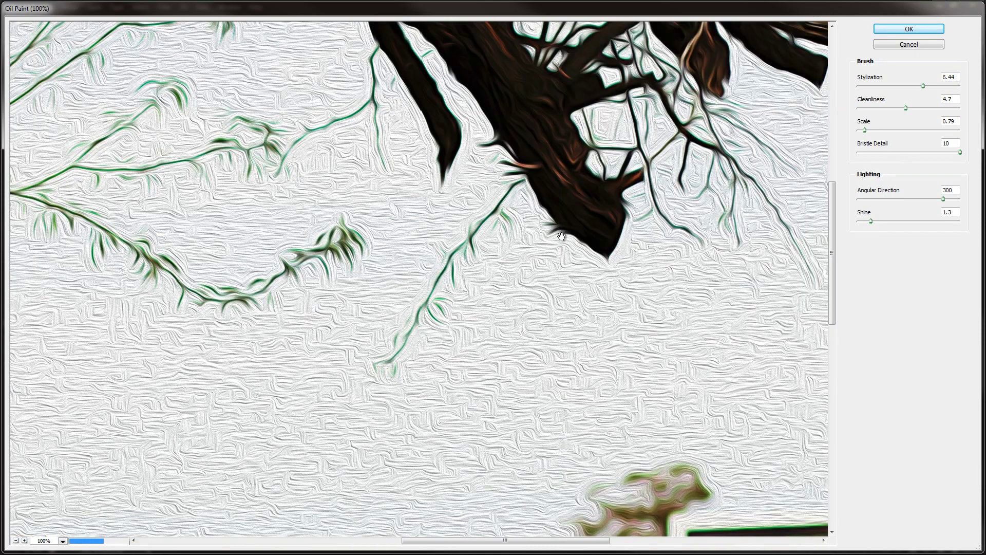
{"action": "left_click_drag", "start_coordinate": [561, 236], "coordinate": [488, 308]}
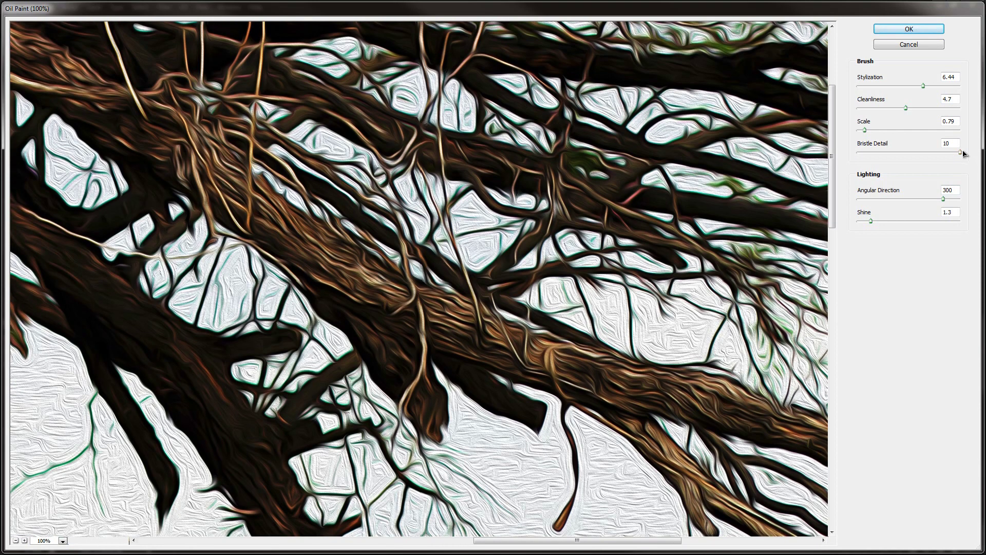
{"action": "mouse_move", "coordinate": [960, 153]}
{"action": "left_mouse_down"}
{"action": "mouse_move", "coordinate": [857, 156]}
{"action": "mouse_move", "coordinate": [964, 154]}
{"action": "left_mouse_up"}
{"action": "left_click_drag", "start_coordinate": [961, 153], "coordinate": [902, 154]}
{"action": "mouse_move", "coordinate": [502, 449]}
{"action": "left_mouse_down"}
{"action": "mouse_move", "coordinate": [577, 282]}
{"action": "mouse_move", "coordinate": [573, 249]}
{"action": "mouse_move", "coordinate": [519, 311]}
{"action": "left_mouse_up"}
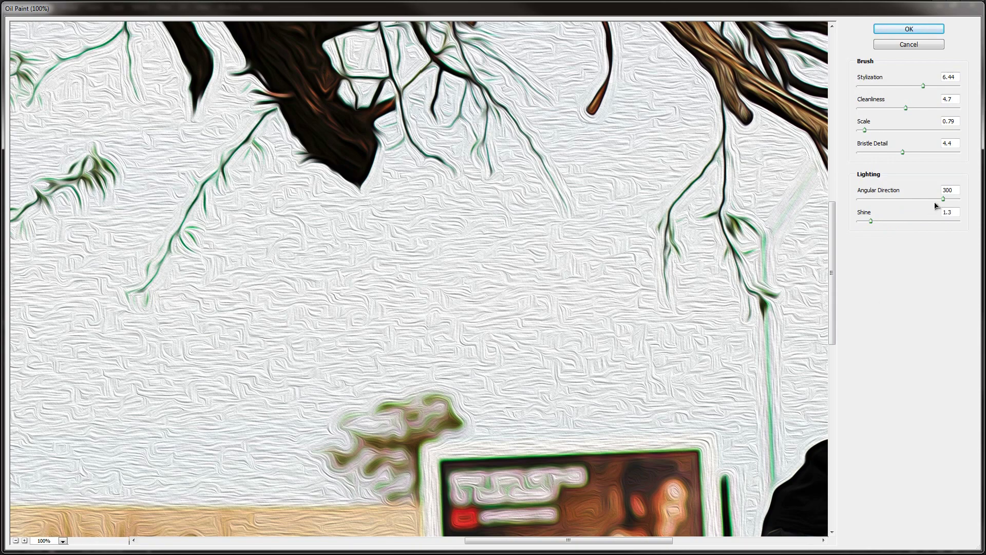
Step: Sweep the lighting angle and settle Angular Direction at 147.6
{"action": "mouse_move", "coordinate": [944, 199]}
{"action": "left_mouse_down"}
{"action": "mouse_move", "coordinate": [858, 201]}
{"action": "mouse_move", "coordinate": [962, 197]}
{"action": "left_mouse_up"}
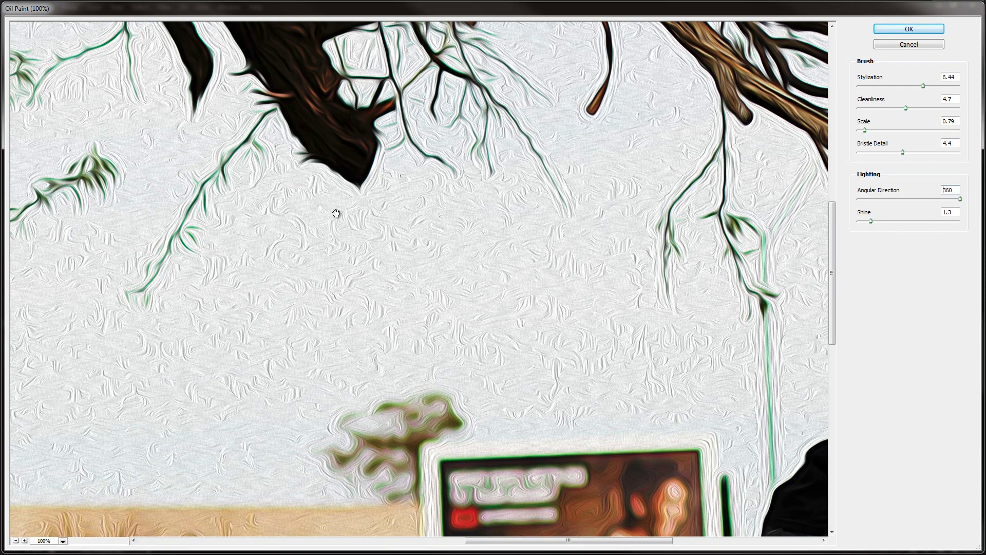
{"action": "left_click_drag", "start_coordinate": [961, 199], "coordinate": [903, 208]}
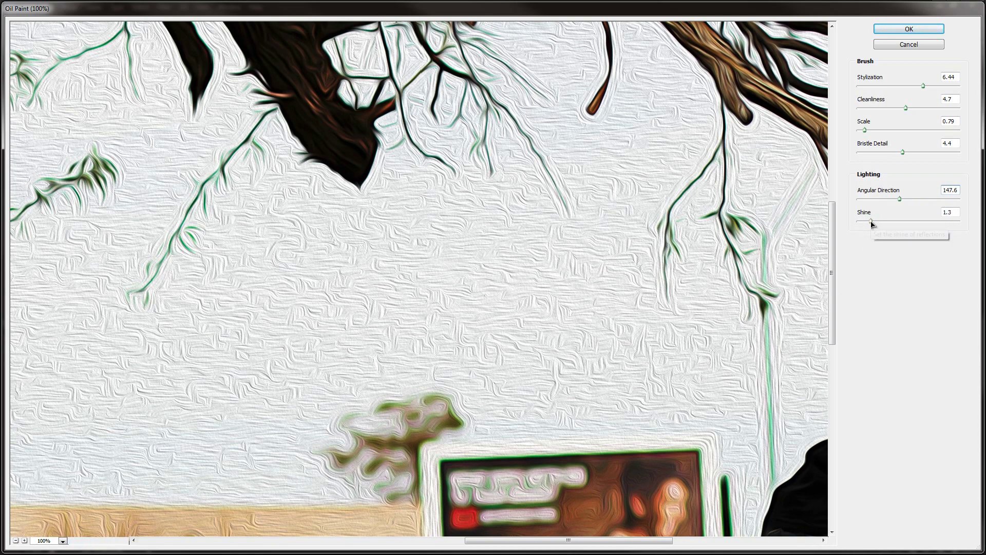
Step: Drop Shine to 0.15, then raise it to 8.9 and recentre the preview on the branches
{"action": "left_click_drag", "start_coordinate": [871, 221], "coordinate": [859, 220]}
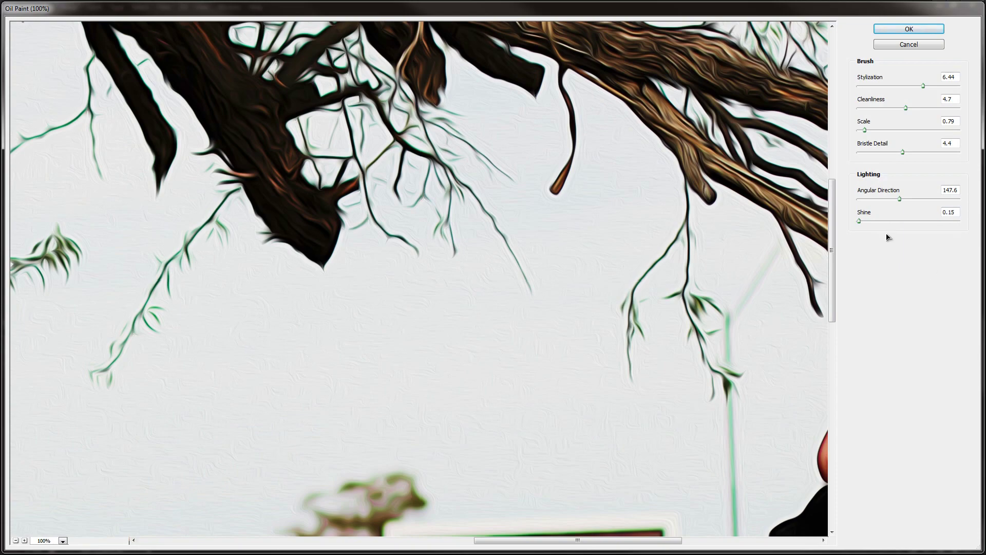
{"action": "left_click_drag", "start_coordinate": [859, 222], "coordinate": [950, 221]}
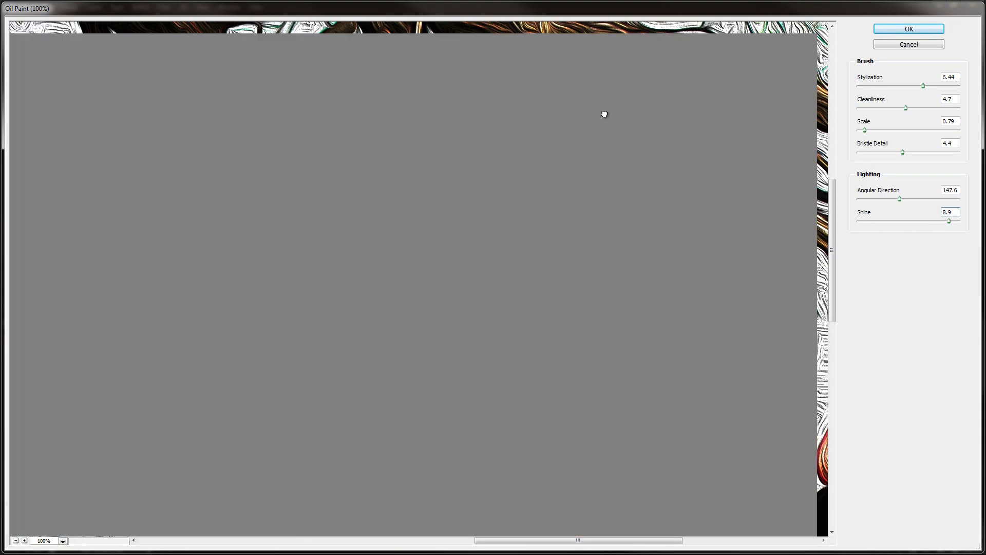
{"action": "mouse_move", "coordinate": [602, 113]}
{"action": "left_mouse_down"}
{"action": "mouse_move", "coordinate": [548, 214]}
{"action": "mouse_move", "coordinate": [590, 197]}
{"action": "left_mouse_up"}
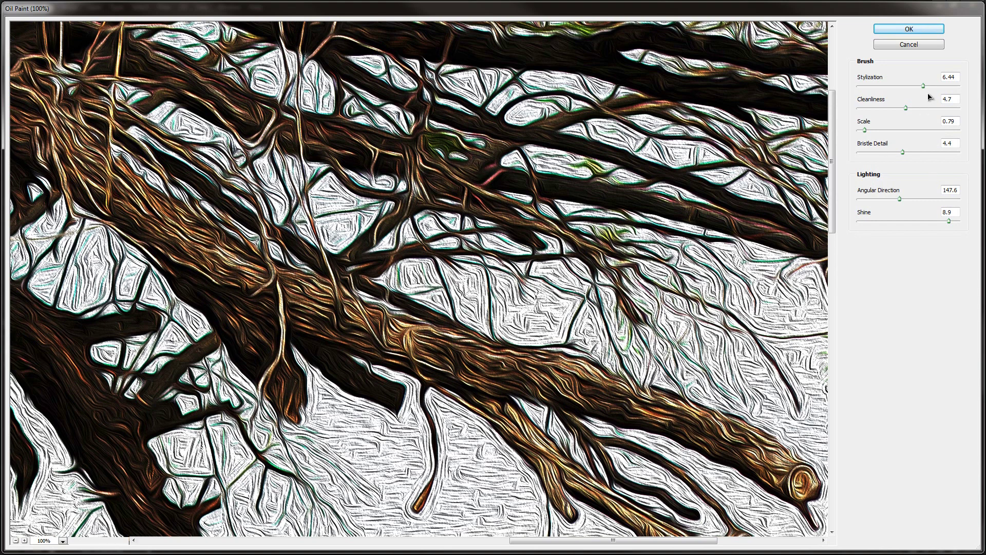
Step: Set Stylization 8.76, Shine 0.75, Angular Direction 244.8 and Cleanliness 7.95
{"action": "left_click_drag", "start_coordinate": [922, 90], "coordinate": [947, 91]}
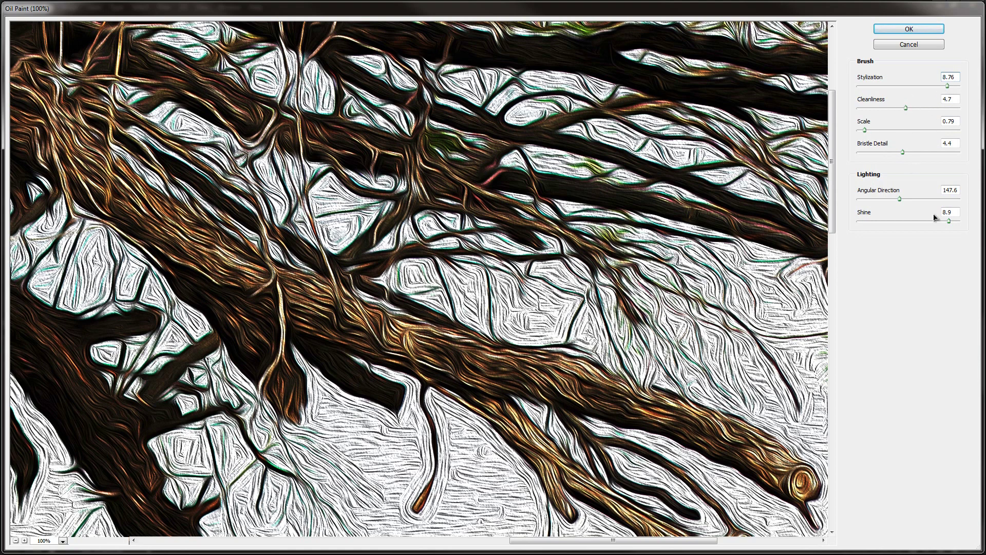
{"action": "left_click_drag", "start_coordinate": [951, 223], "coordinate": [866, 224]}
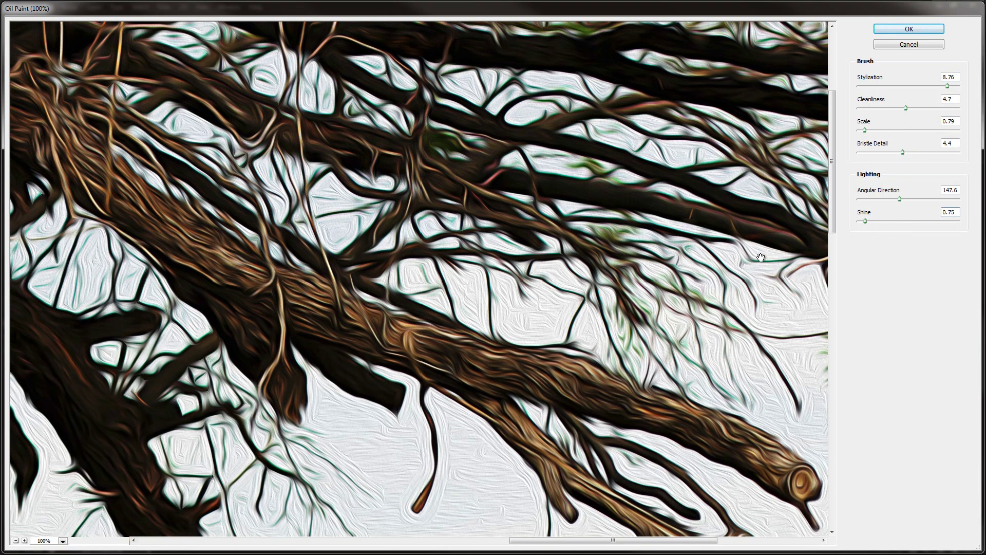
{"action": "left_click_drag", "start_coordinate": [899, 200], "coordinate": [927, 200]}
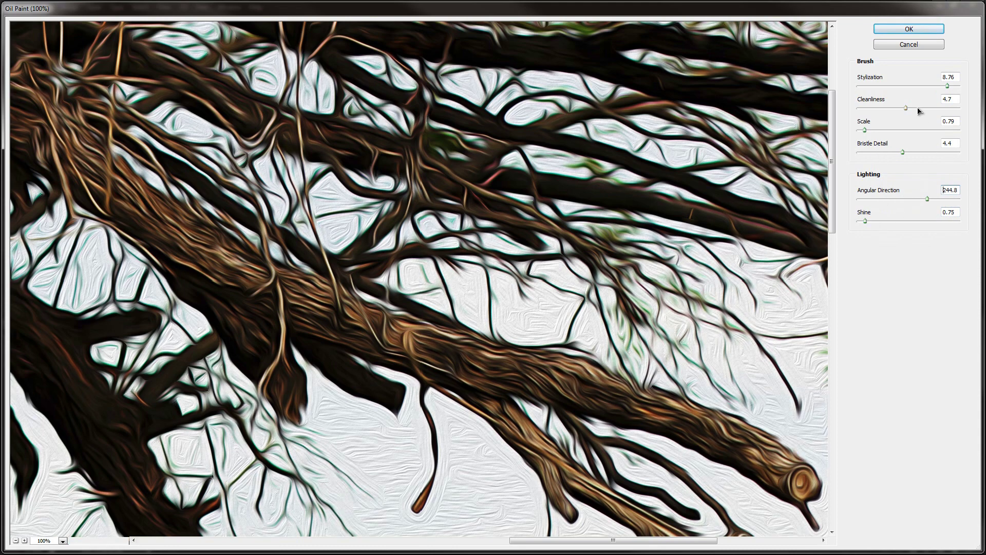
{"action": "left_click_drag", "start_coordinate": [904, 108], "coordinate": [940, 110]}
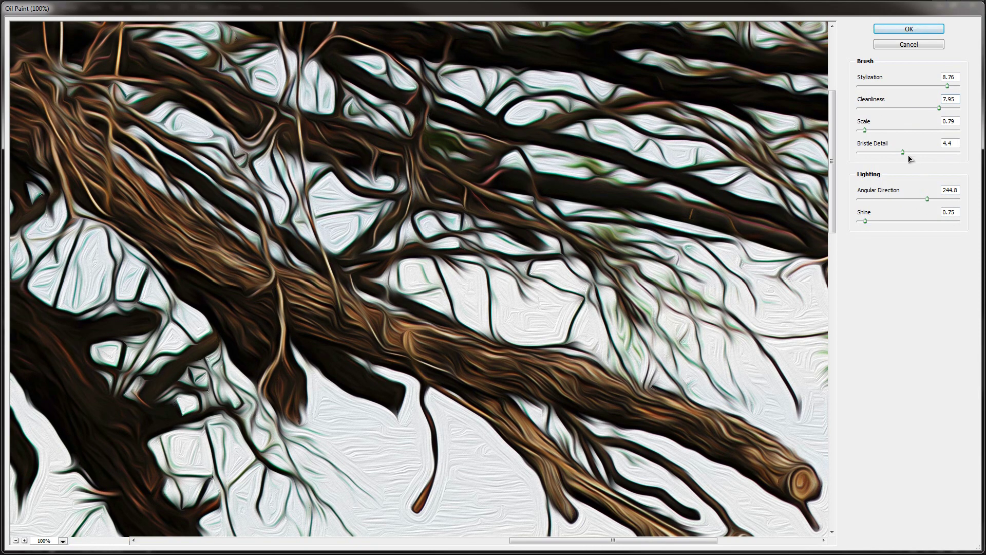
Step: Set Scale to 2.03 and Bristle Detail to 10, checking the branches in the preview
{"action": "left_click", "coordinate": [867, 131]}
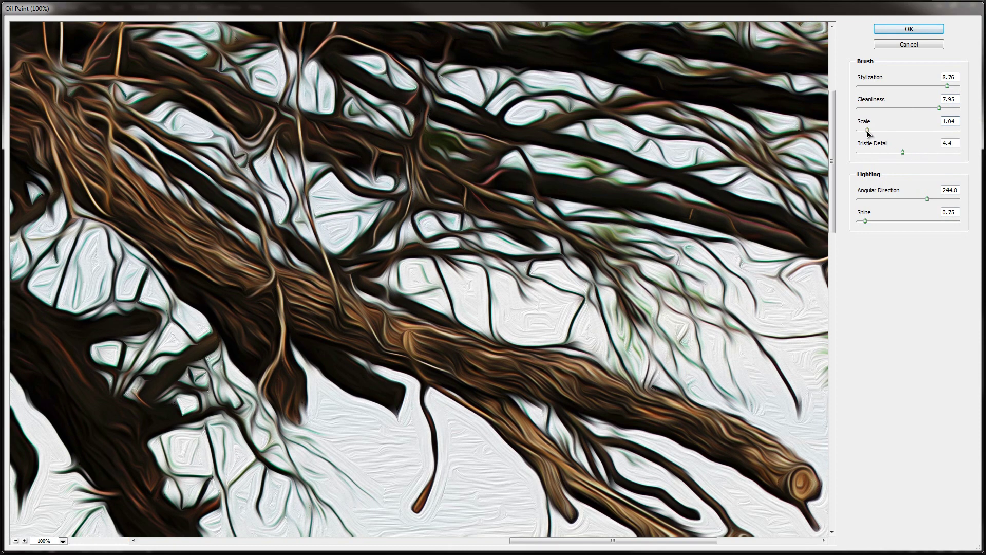
{"action": "left_click_drag", "start_coordinate": [872, 131], "coordinate": [879, 133]}
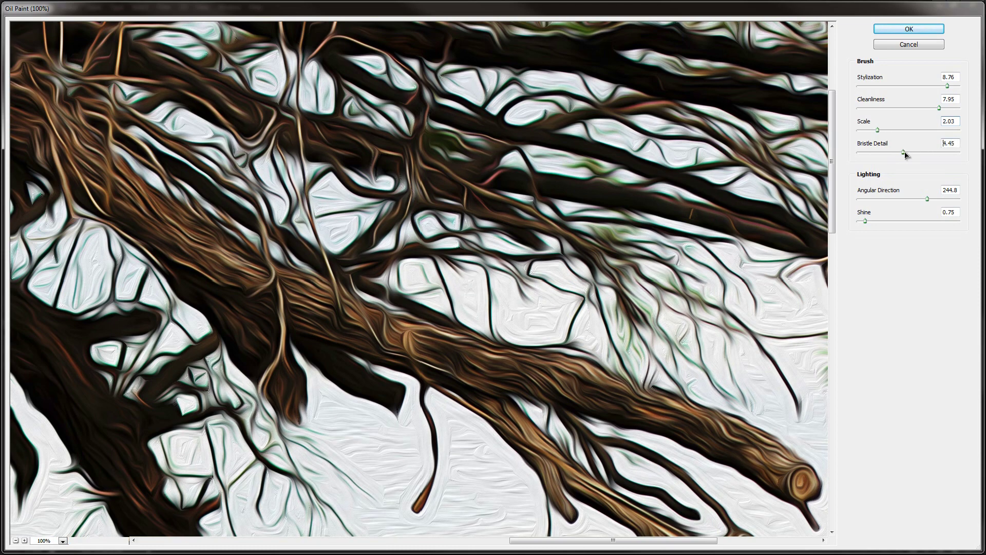
{"action": "left_click_drag", "start_coordinate": [905, 154], "coordinate": [962, 152]}
{"action": "mouse_move", "coordinate": [442, 374]}
{"action": "left_mouse_down"}
{"action": "mouse_move", "coordinate": [469, 352]}
{"action": "mouse_move", "coordinate": [467, 365]}
{"action": "left_mouse_up"}
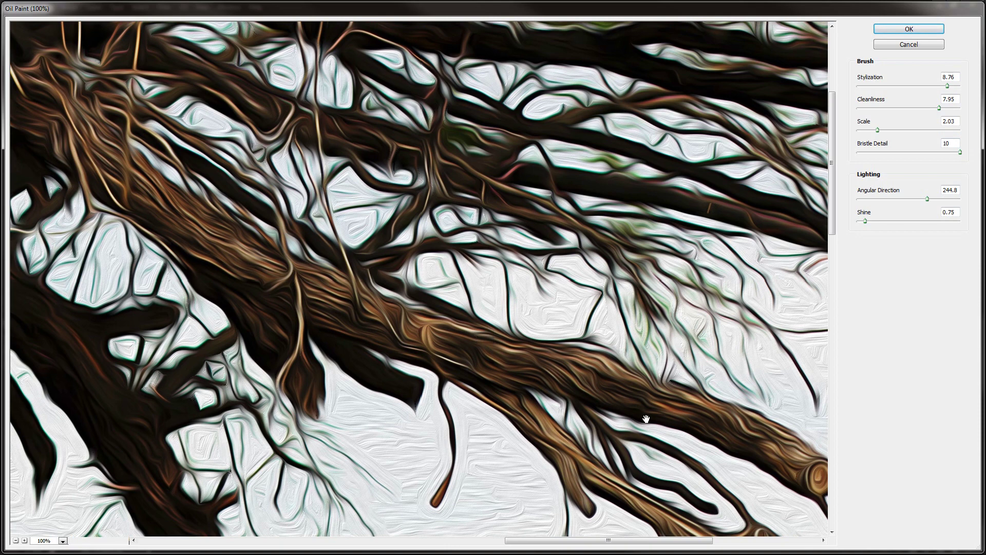
{"action": "left_click_drag", "start_coordinate": [430, 206], "coordinate": [420, 315]}
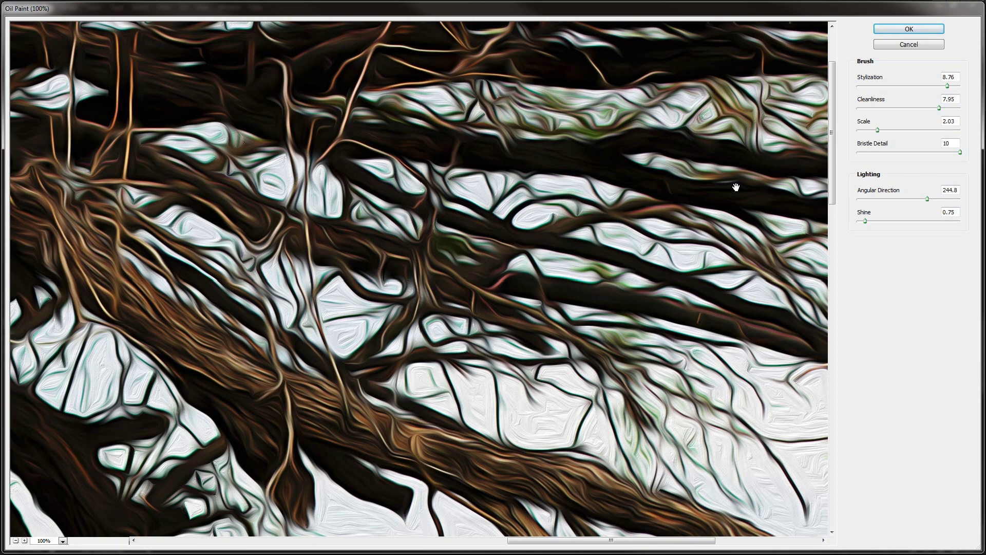
Step: Apply Oil Paint to Coming Down.jpg, inspect the legs and branches, then fit the photo on screen
{"action": "left_click", "coordinate": [893, 31]}
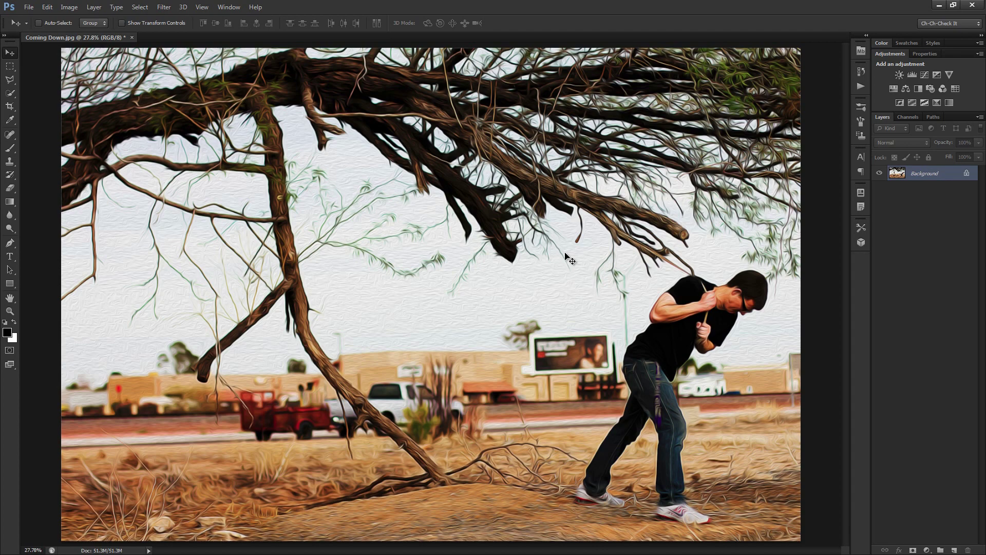
{"action": "scroll", "coordinate": [569, 260], "scroll_direction": "up", "scroll_amount": 8}
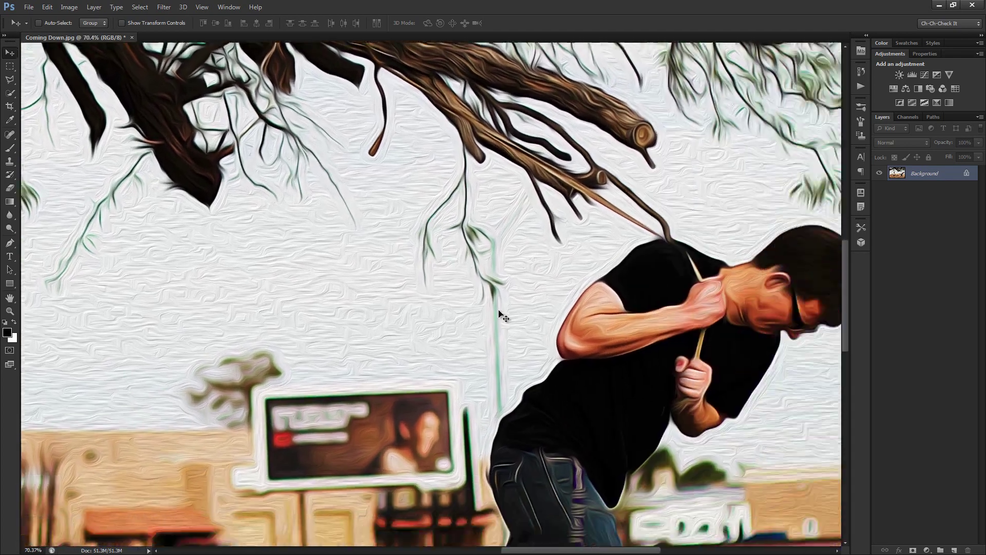
{"action": "scroll", "coordinate": [508, 310], "scroll_direction": "left", "scroll_amount": 1}
{"action": "scroll", "coordinate": [631, 280], "scroll_direction": "down", "scroll_amount": 2}
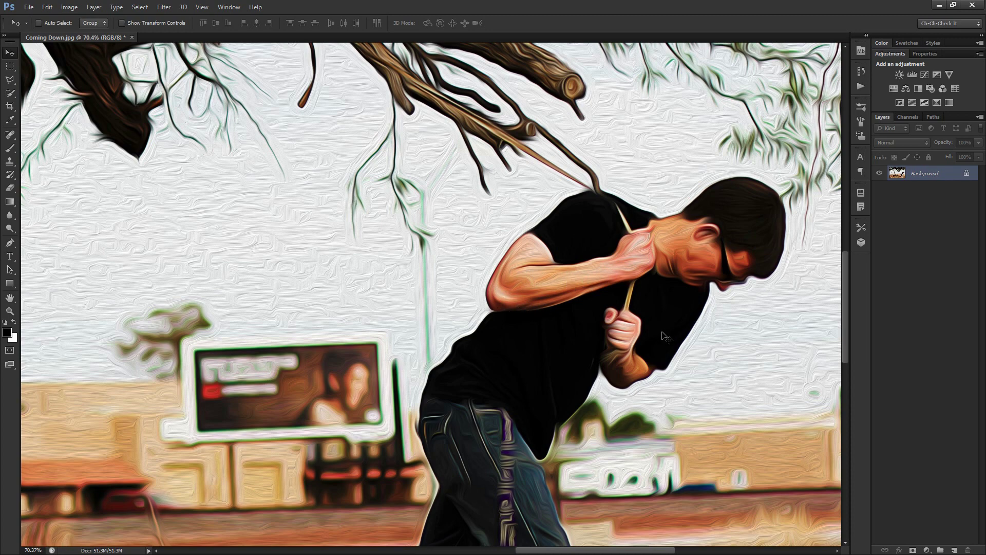
{"action": "left_click_drag", "start_coordinate": [652, 296], "coordinate": [640, 250]}
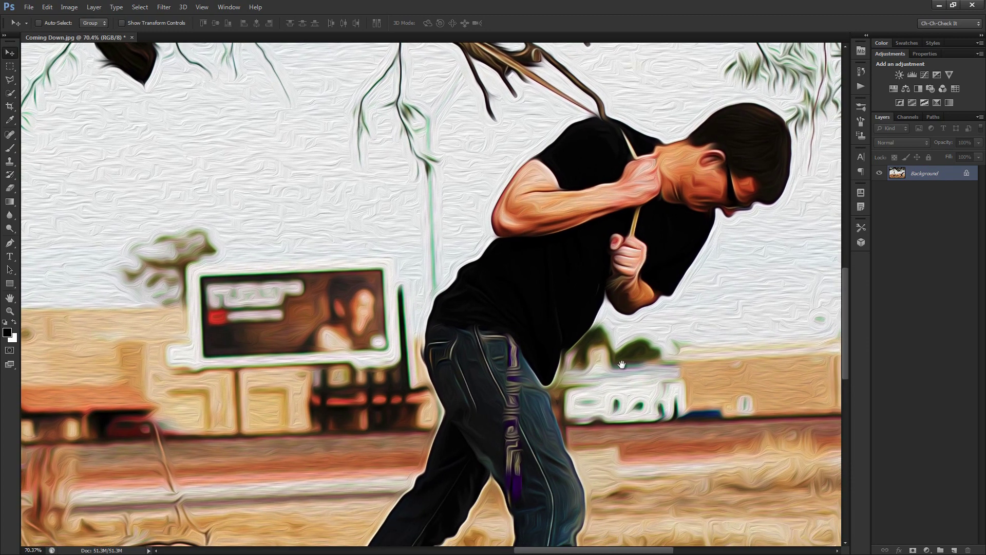
{"action": "scroll", "coordinate": [619, 319], "scroll_direction": "down", "scroll_amount": 5}
{"action": "scroll", "coordinate": [618, 319], "scroll_direction": "left", "scroll_amount": 10}
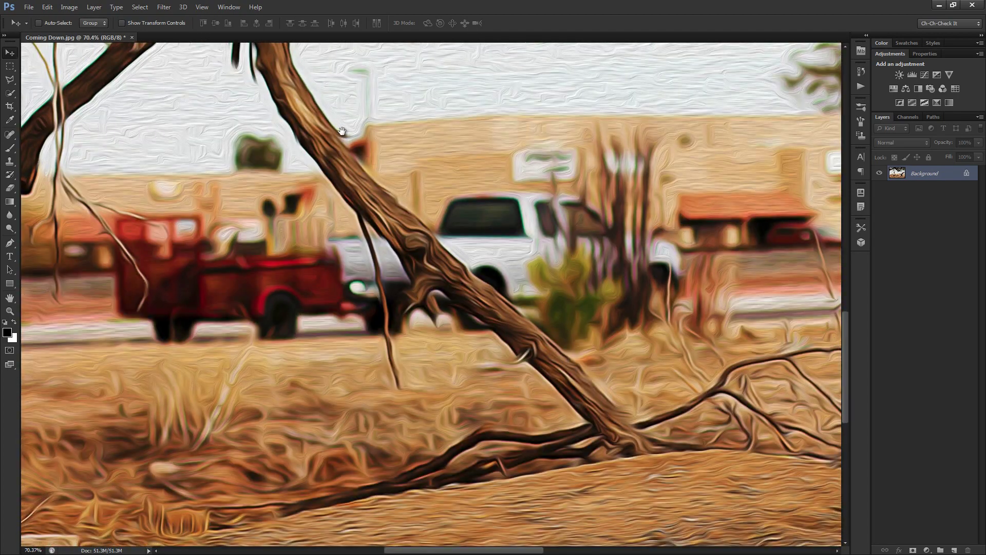
{"action": "left_click_drag", "start_coordinate": [343, 132], "coordinate": [420, 320]}
{"action": "scroll", "coordinate": [436, 328], "scroll_direction": "up", "scroll_amount": 10}
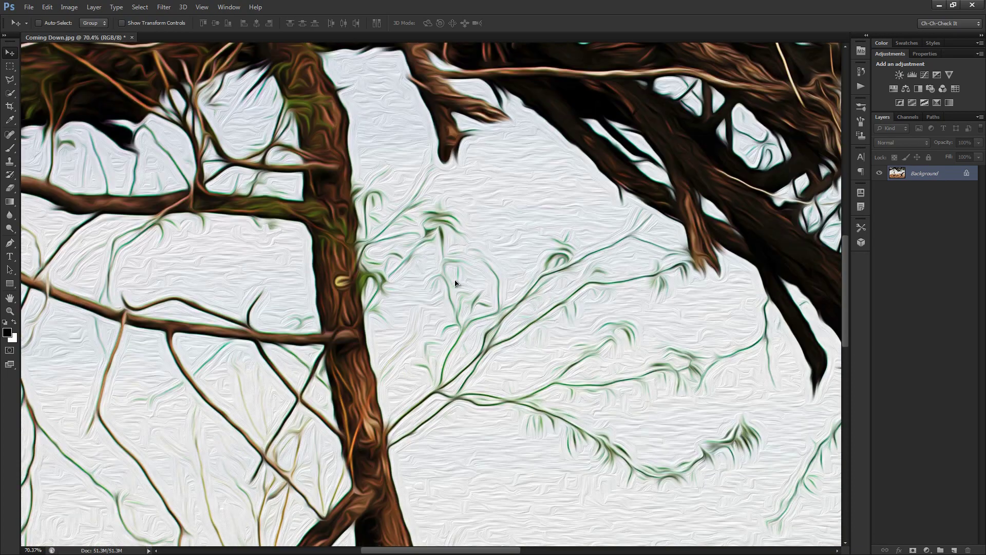
{"action": "key", "text": "ctrl+0"}
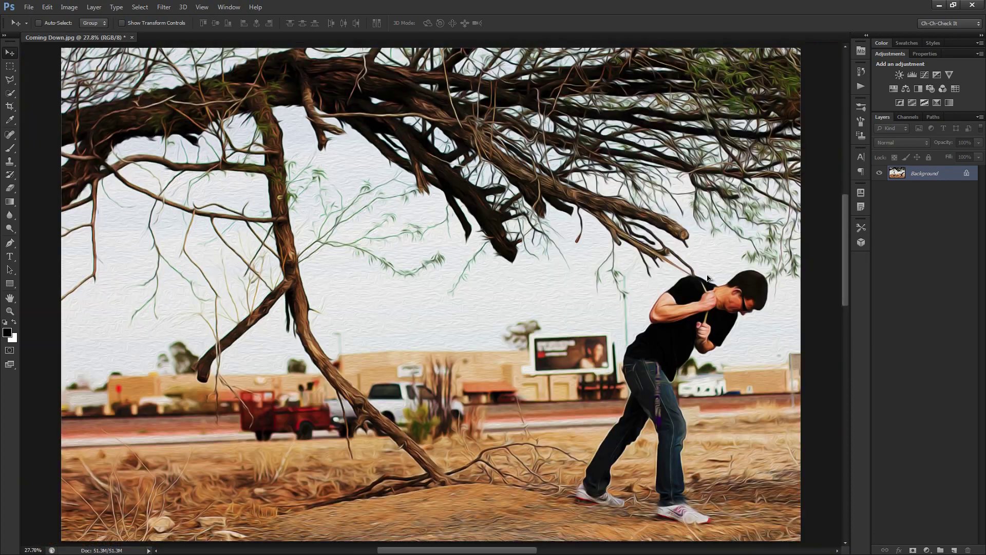